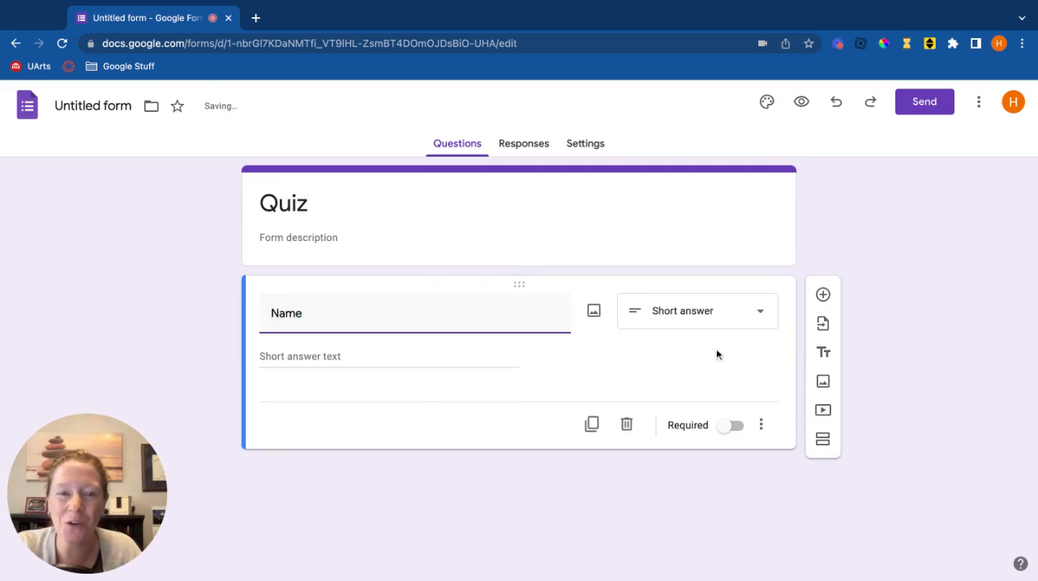
# Make the Name question required and turn the form into a quiz.
pyautogui.click(732, 426)
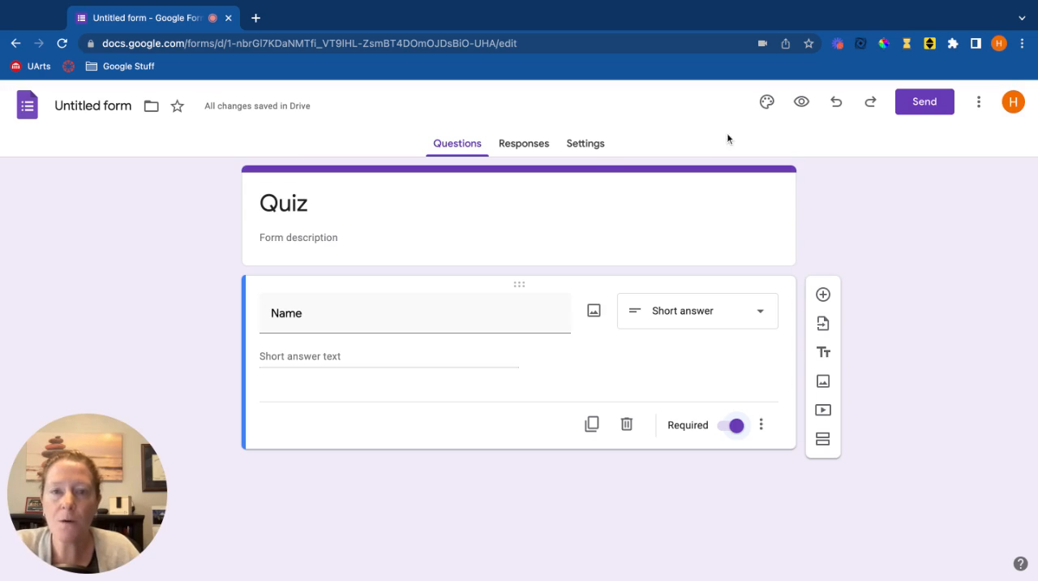
pyautogui.click(587, 146)
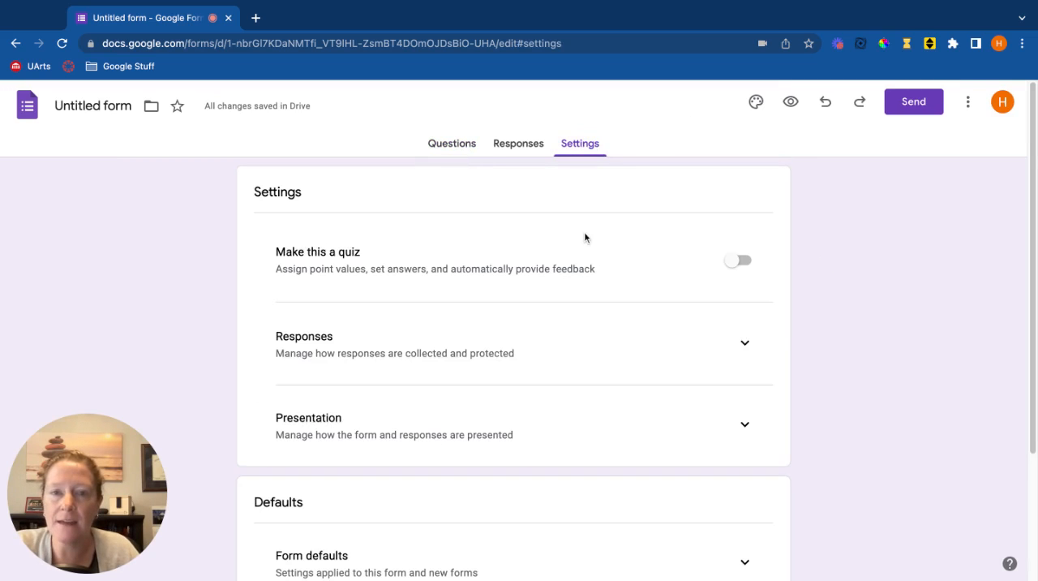
pyautogui.click(742, 261)
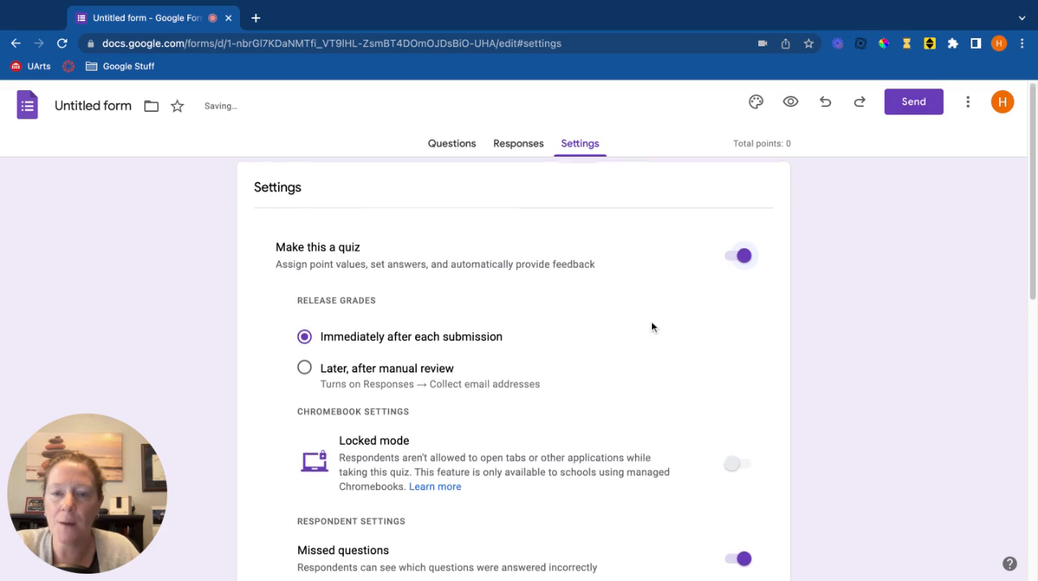
# Set the quiz's default question point value to 1 point.
pyautogui.scroll(-3, 652, 325)
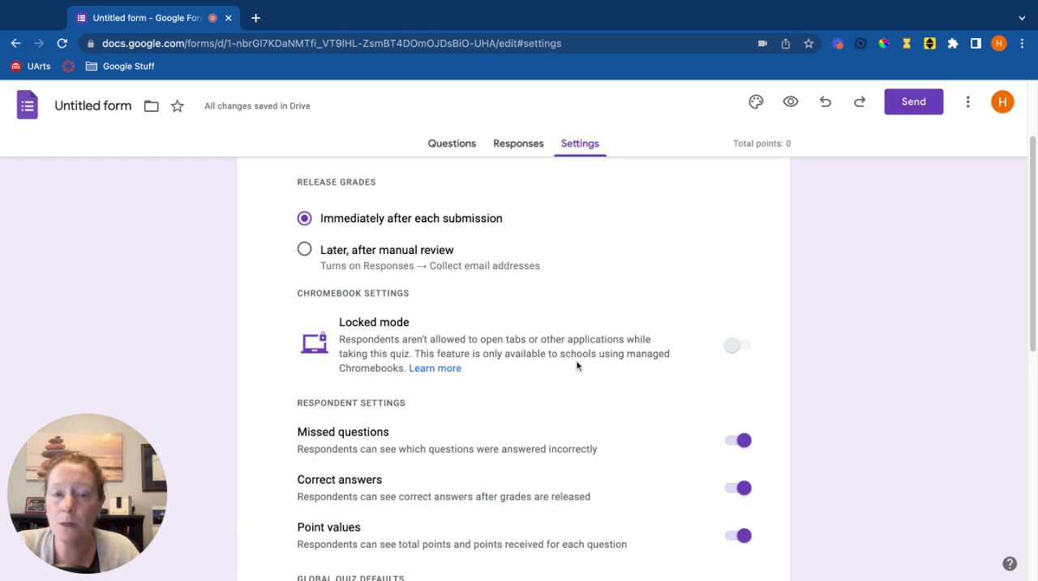
pyautogui.scroll(-4, 519, 364)
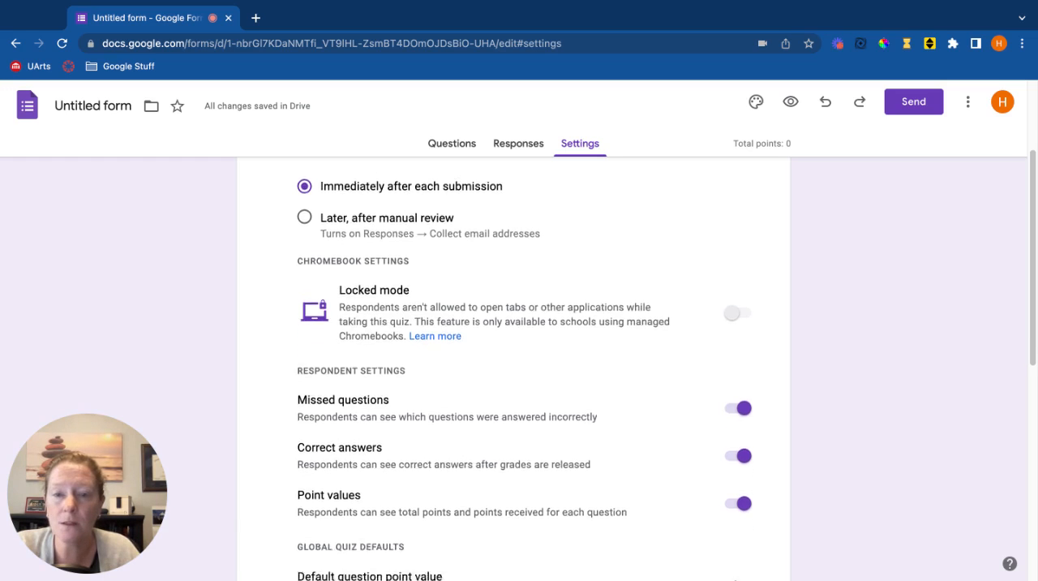
pyautogui.scroll(-3, 524, 366)
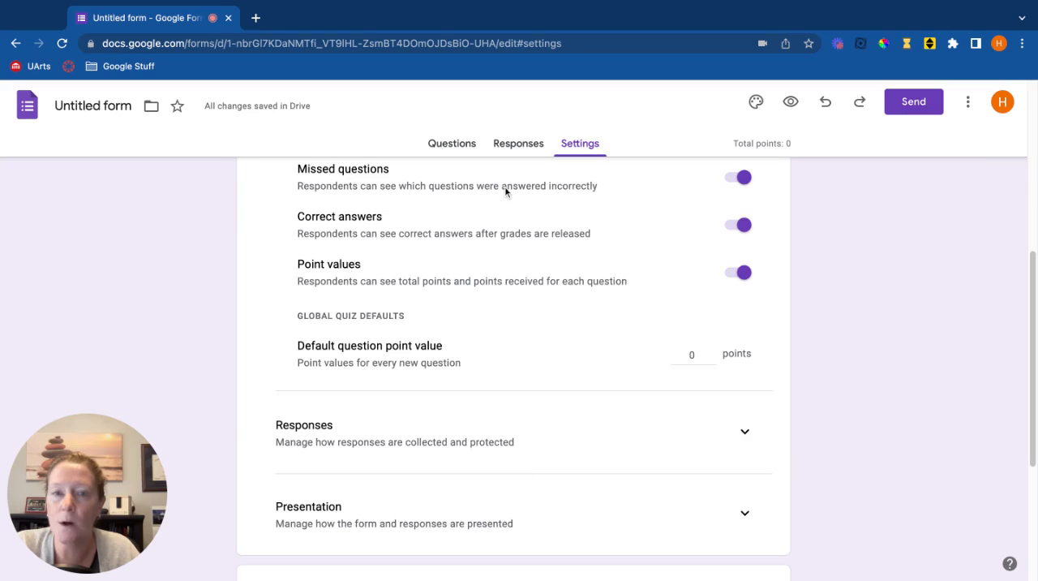
pyautogui.click(710, 354)
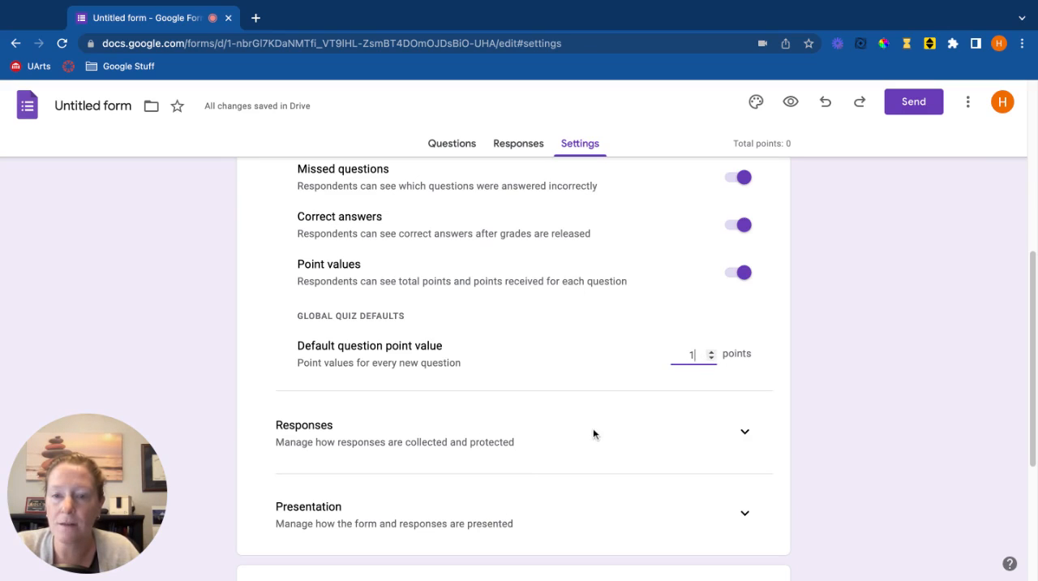
pyautogui.scroll(-1, 592, 433)
pyautogui.scroll(5, 593, 388)
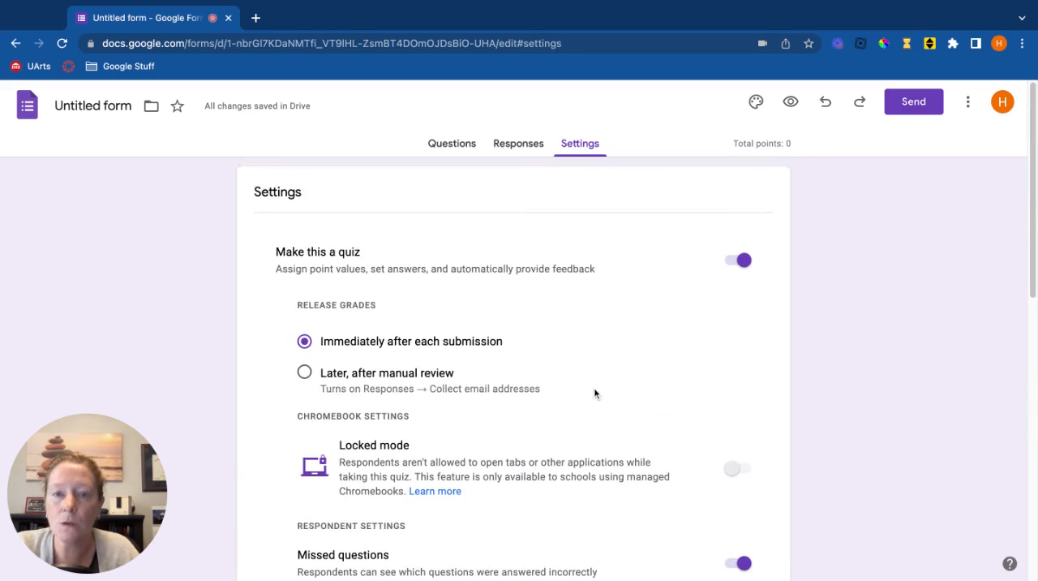
# Add a multiple-choice question titled "Question" below Name, with four choices from Option 1 to Option 4.
pyautogui.click(458, 147)
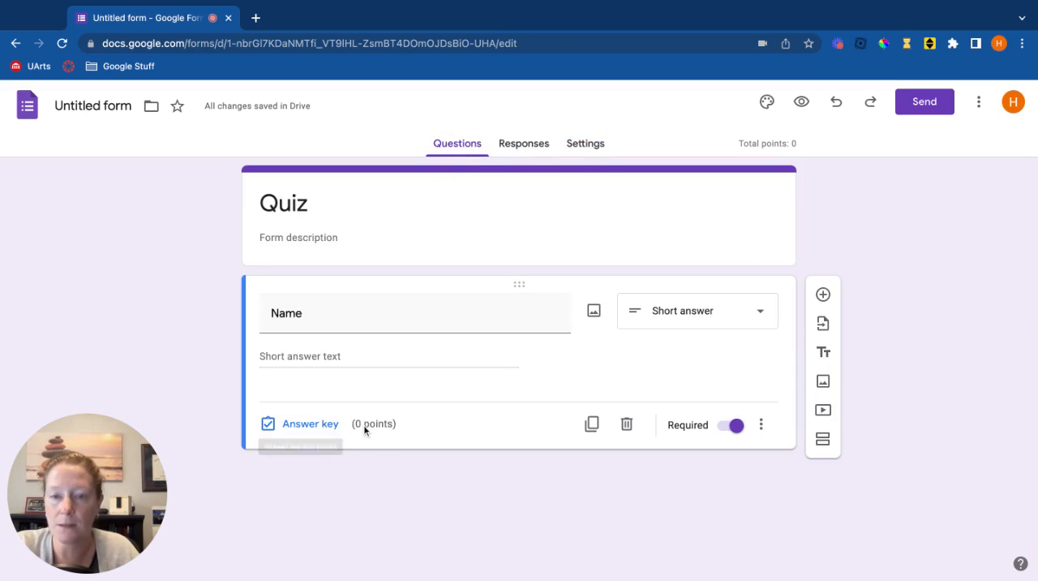
pyautogui.click(823, 295)
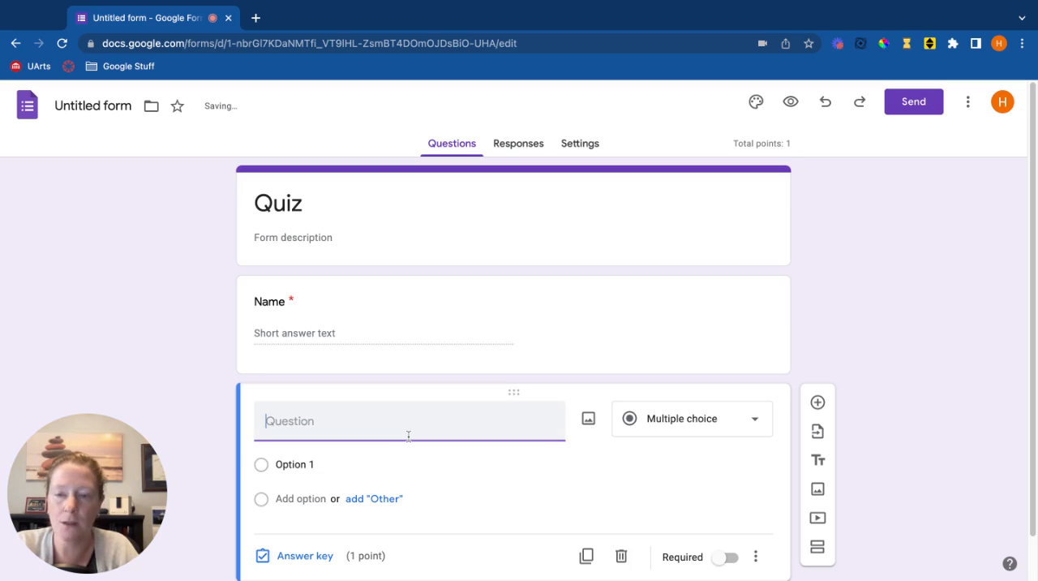
pyautogui.write('Question')
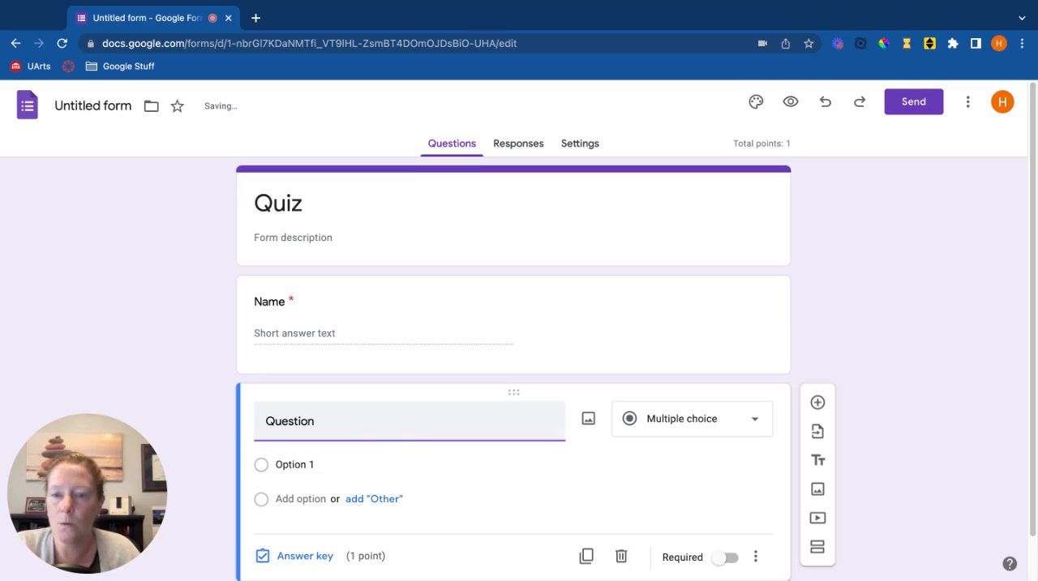
pyautogui.scroll(-1, 376, 423)
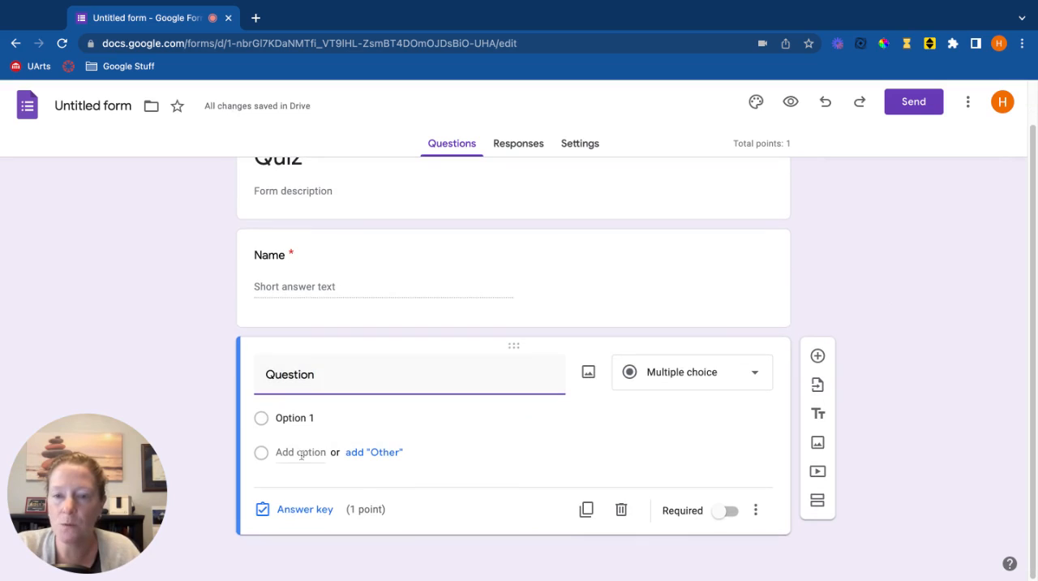
pyautogui.click(301, 452)
pyautogui.click(302, 487)
pyautogui.click(302, 521)
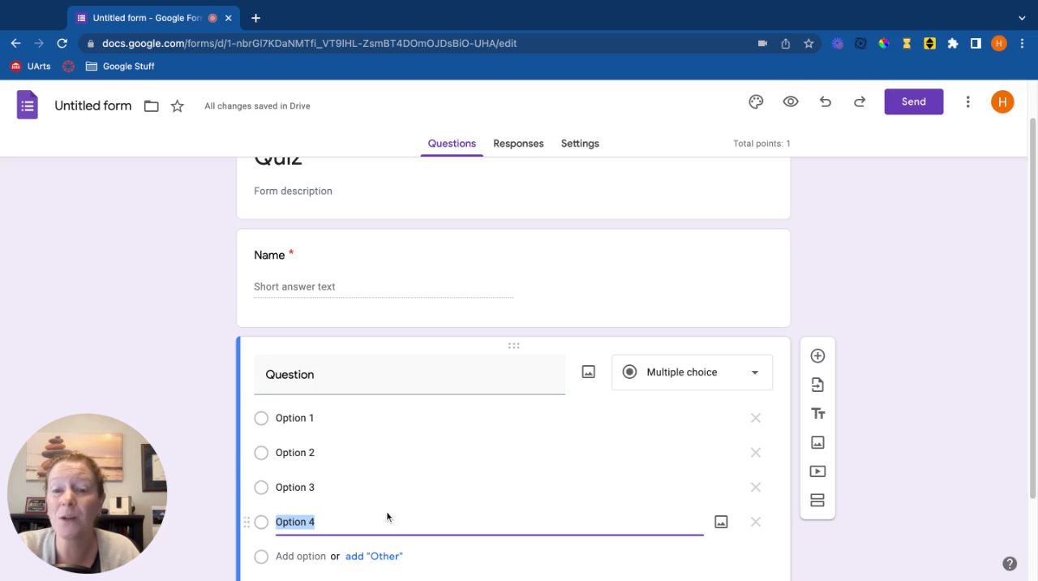
# Set Option 3 as the only correct answer in the multiple-choice question's answer key.
pyautogui.scroll(-2, 435, 454)
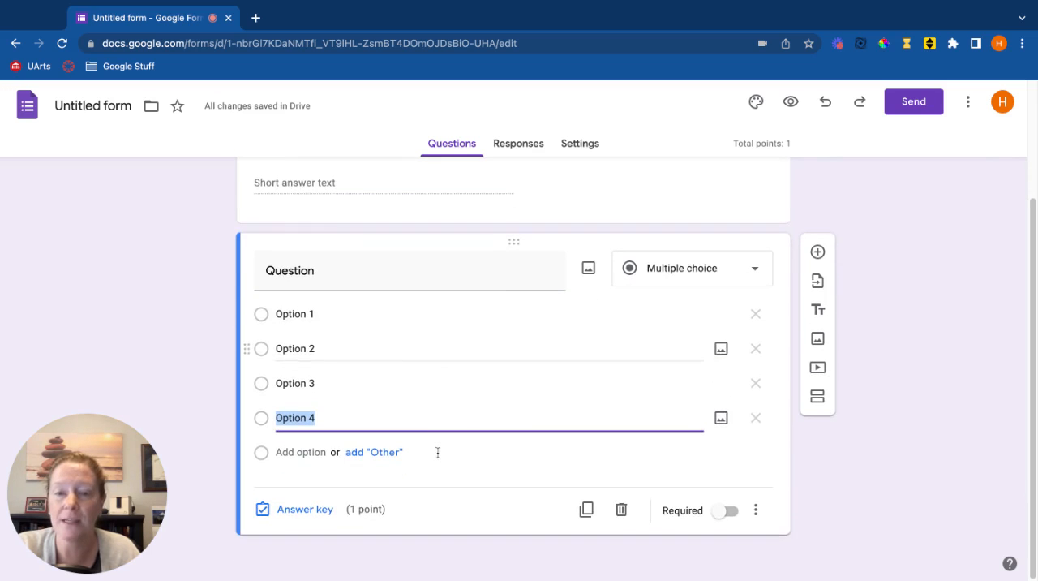
pyautogui.click(301, 515)
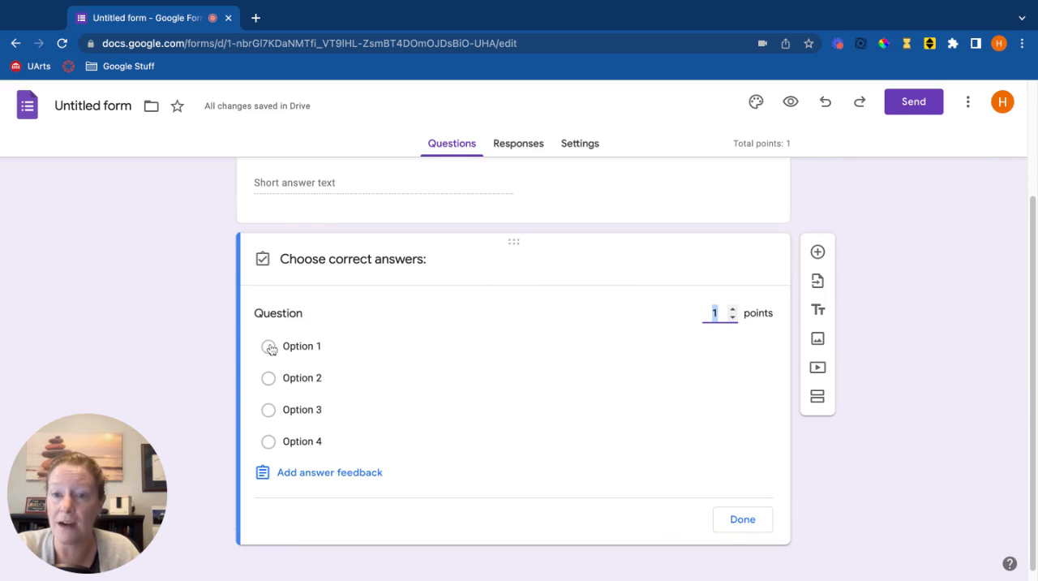
pyautogui.click(268, 410)
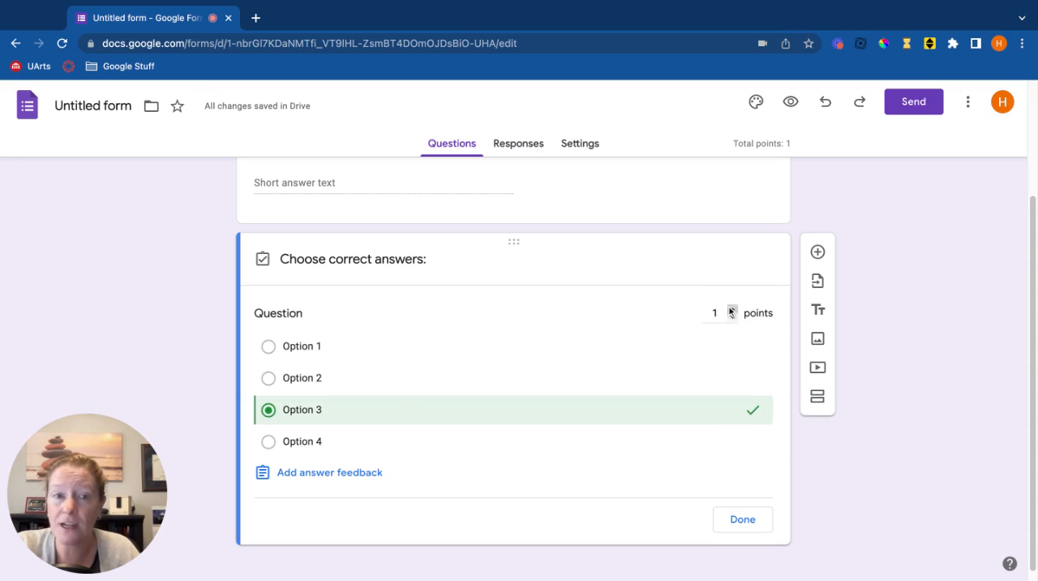
pyautogui.click(268, 379)
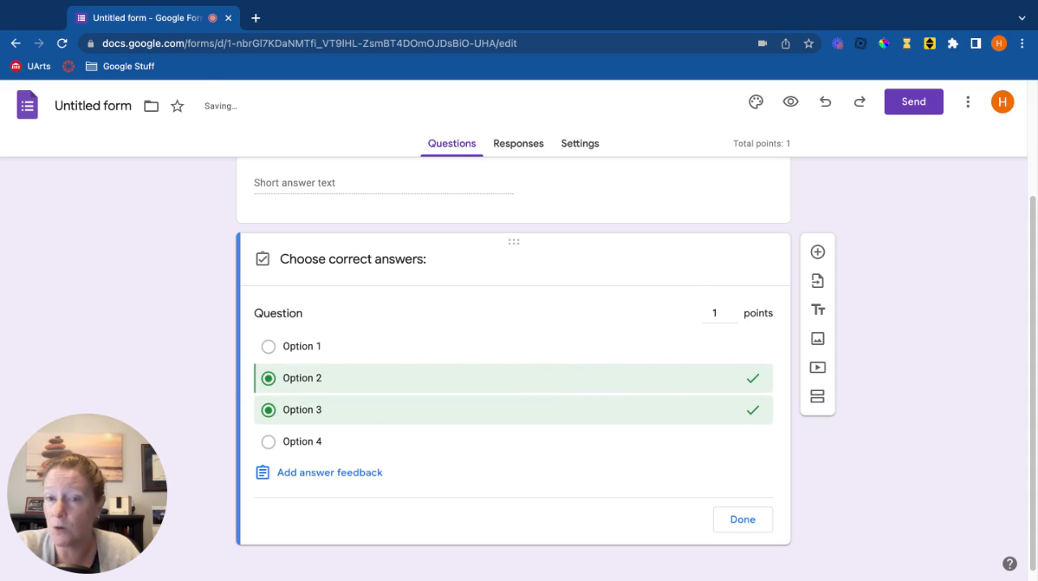
pyautogui.click(269, 378)
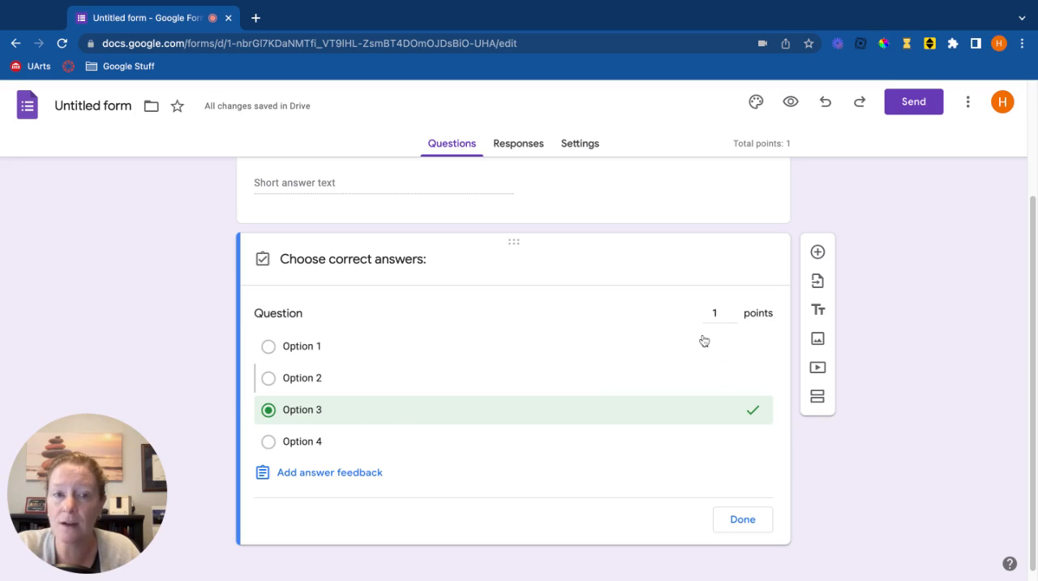
pyautogui.click(744, 523)
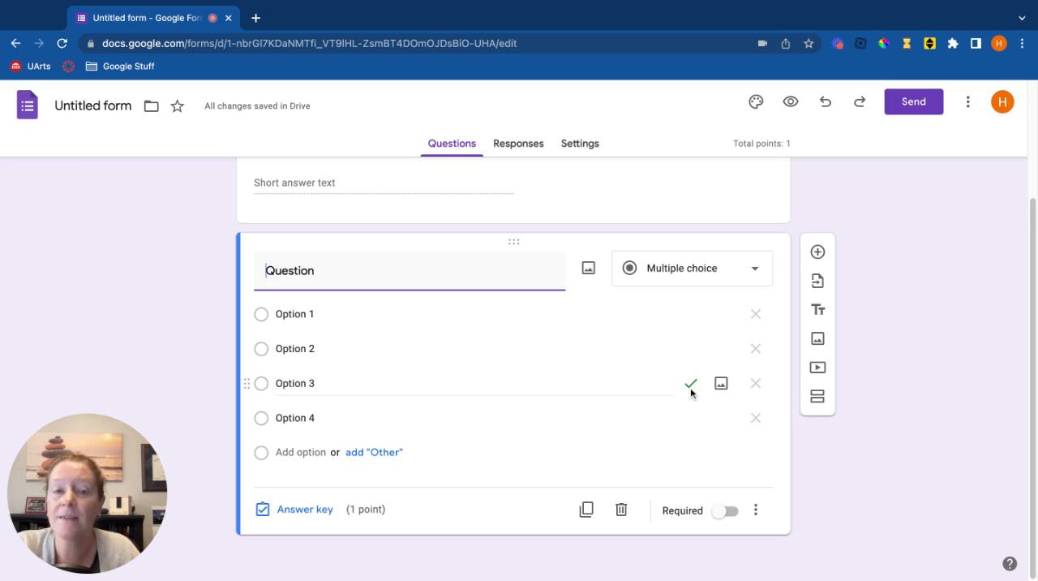
# Add a short-answer question titled "Question 2" below the multiple-choice question.
pyautogui.click(817, 253)
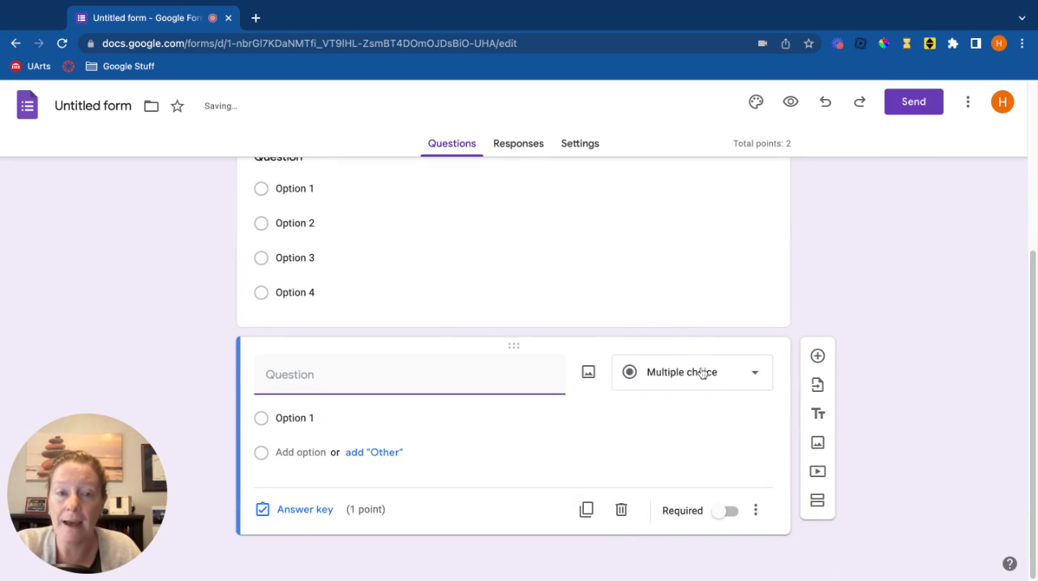
pyautogui.click(696, 371)
pyautogui.click(674, 144)
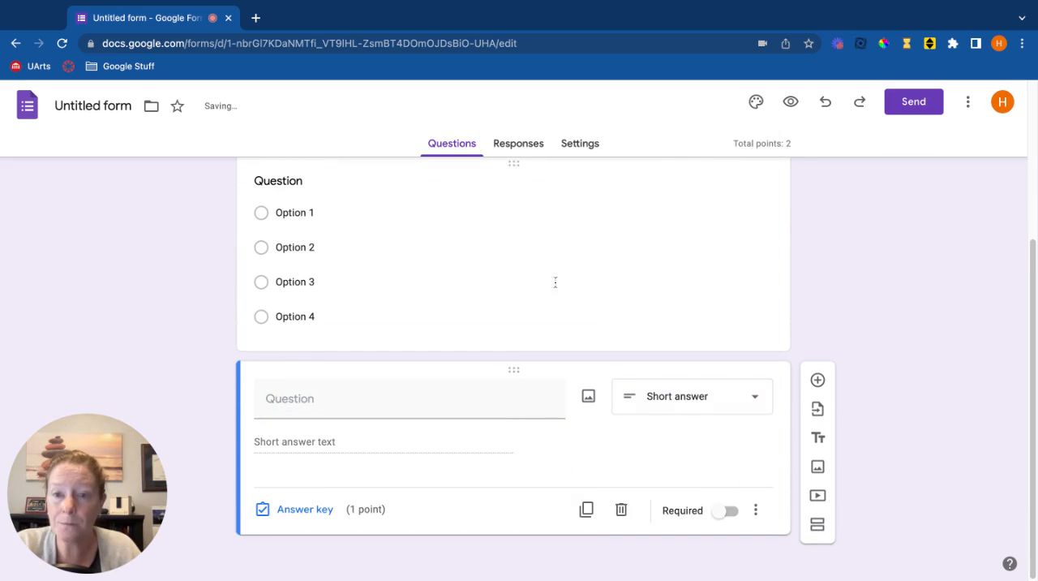
pyautogui.click(301, 393)
pyautogui.write('Q')
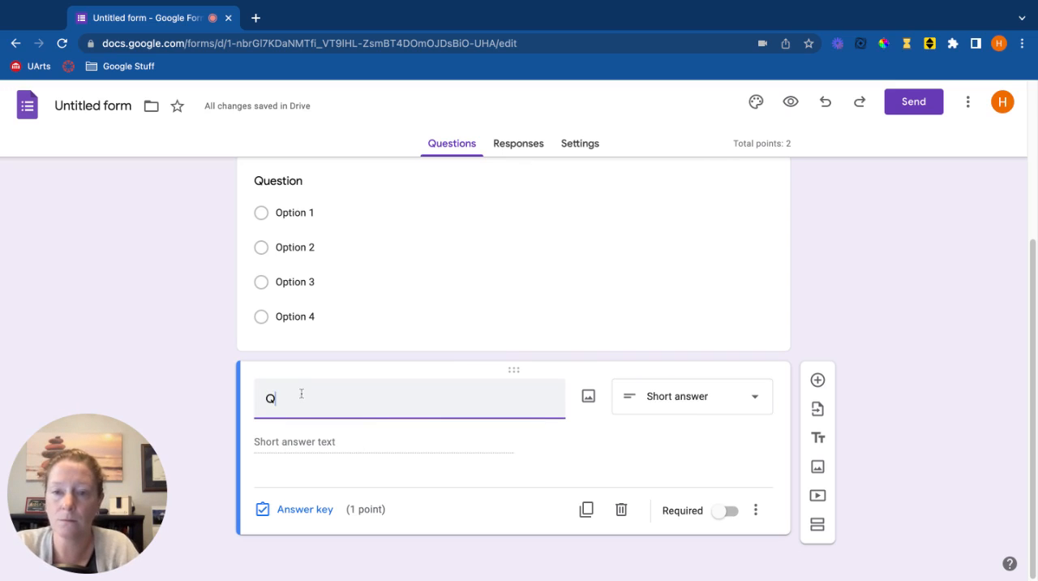
pyautogui.write('uestion 2')
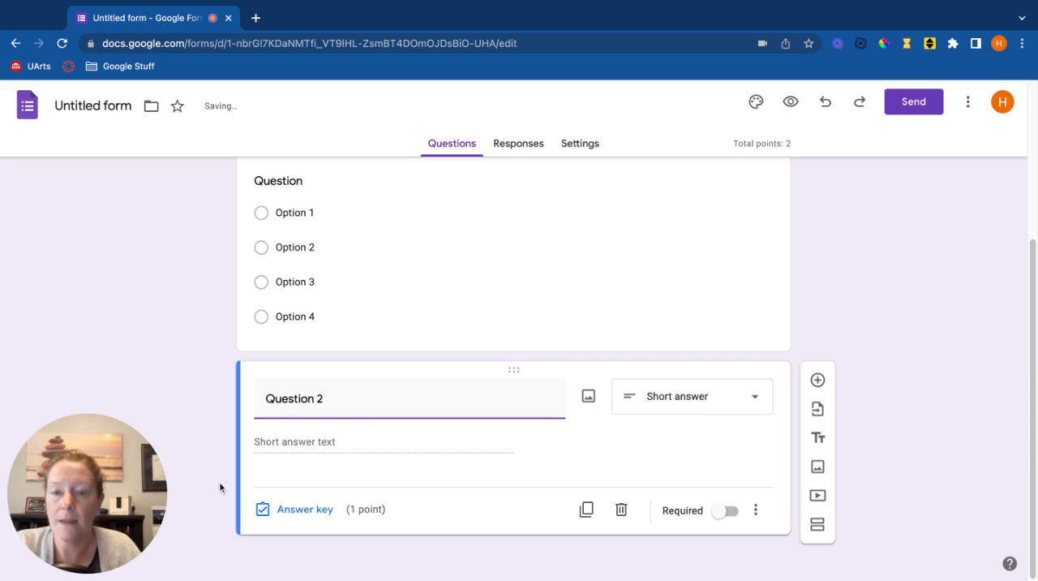
# Set the answer key of Question 2 to accept 2 and 2.0 and mark all other answers incorrect.
pyautogui.click(293, 509)
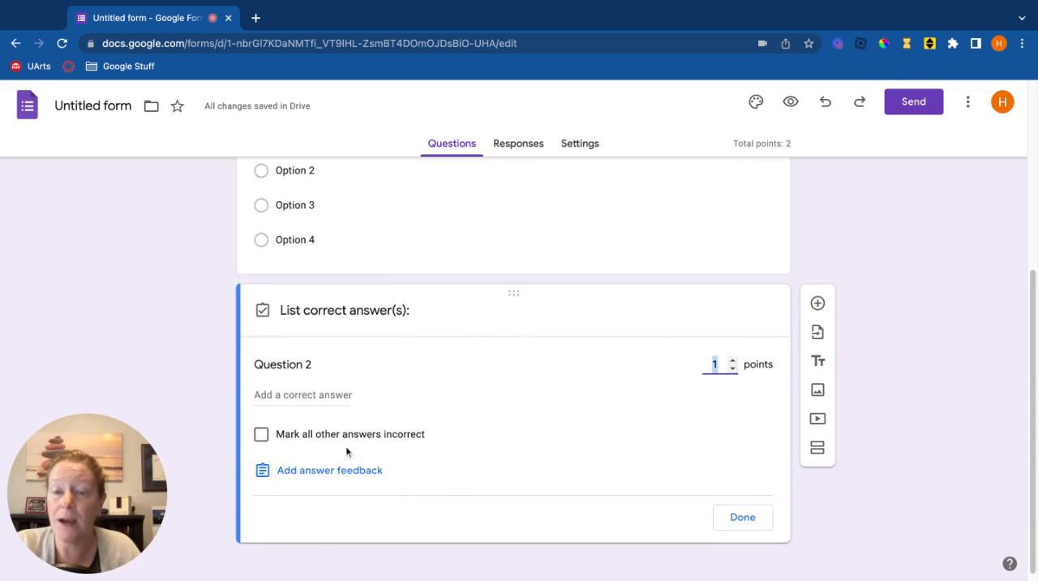
pyautogui.click(320, 393)
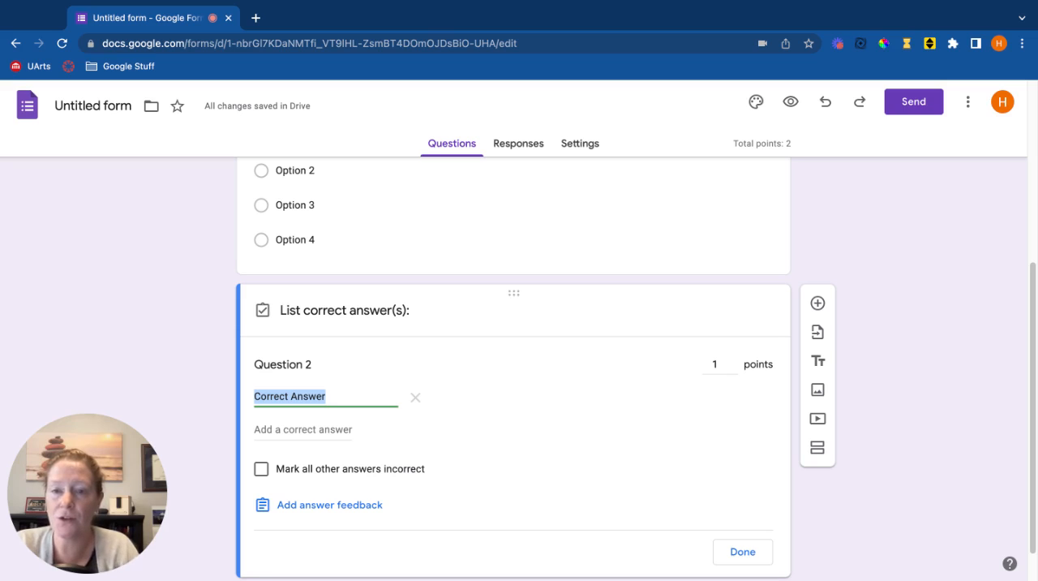
pyautogui.write('2')
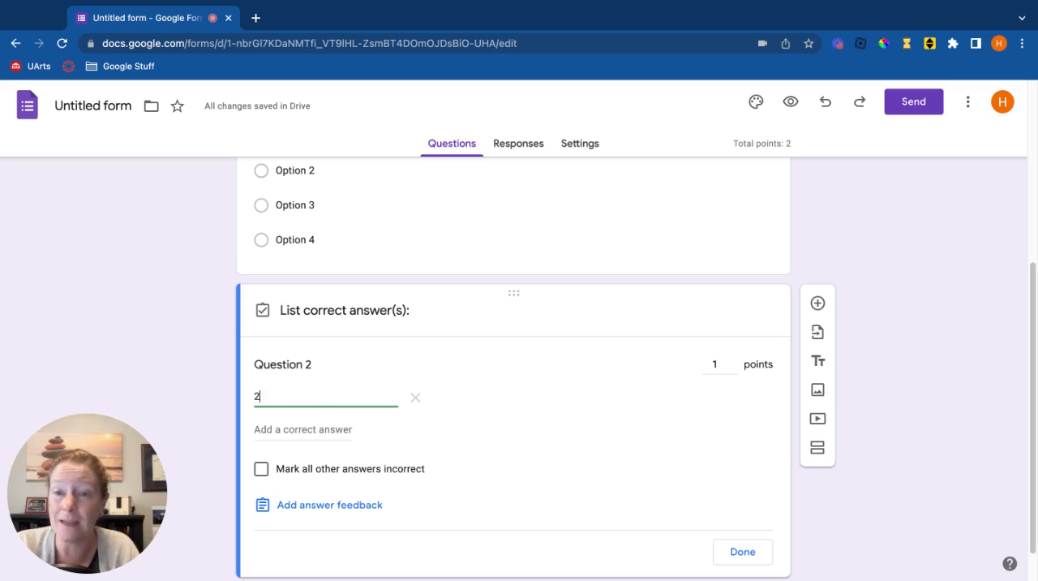
pyautogui.click(333, 429)
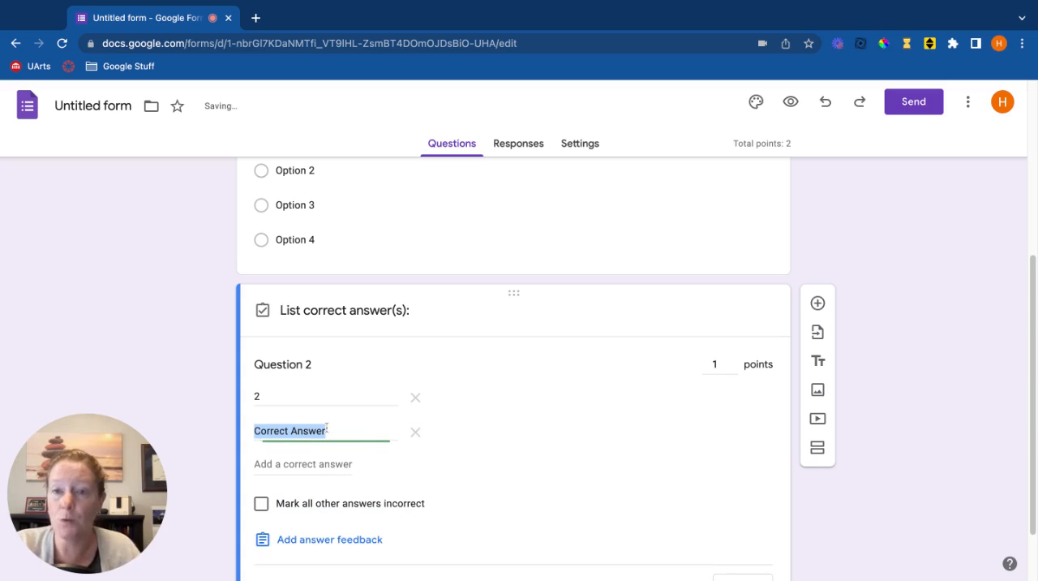
pyautogui.write('2.0')
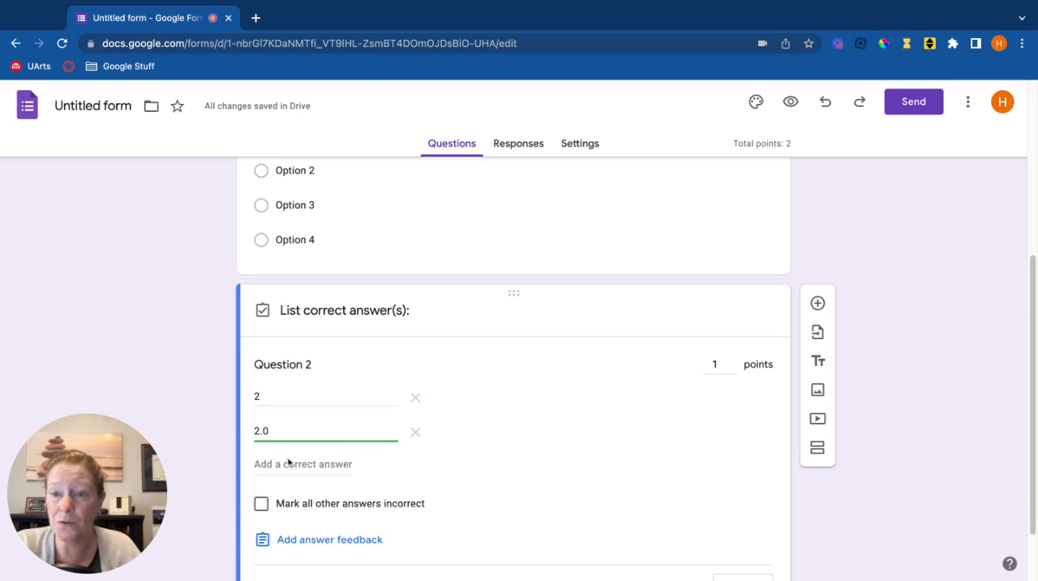
pyautogui.click(261, 504)
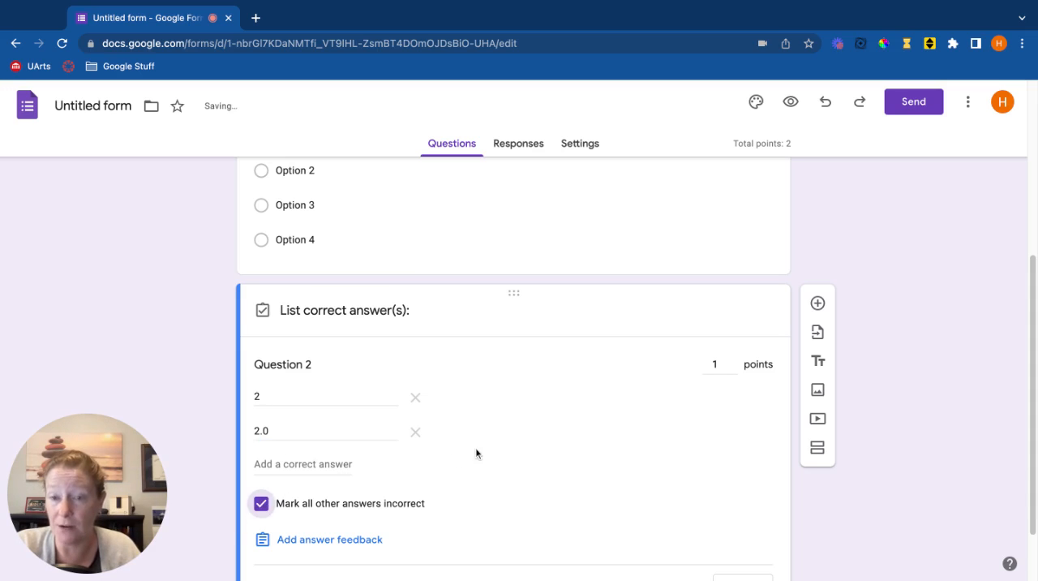
pyautogui.scroll(-2, 482, 448)
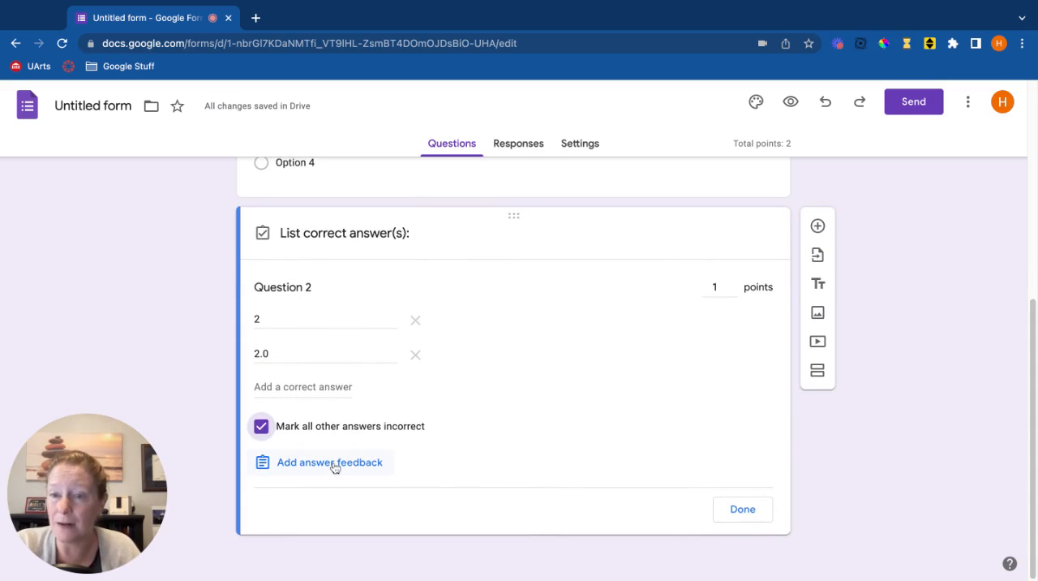
pyautogui.click(332, 464)
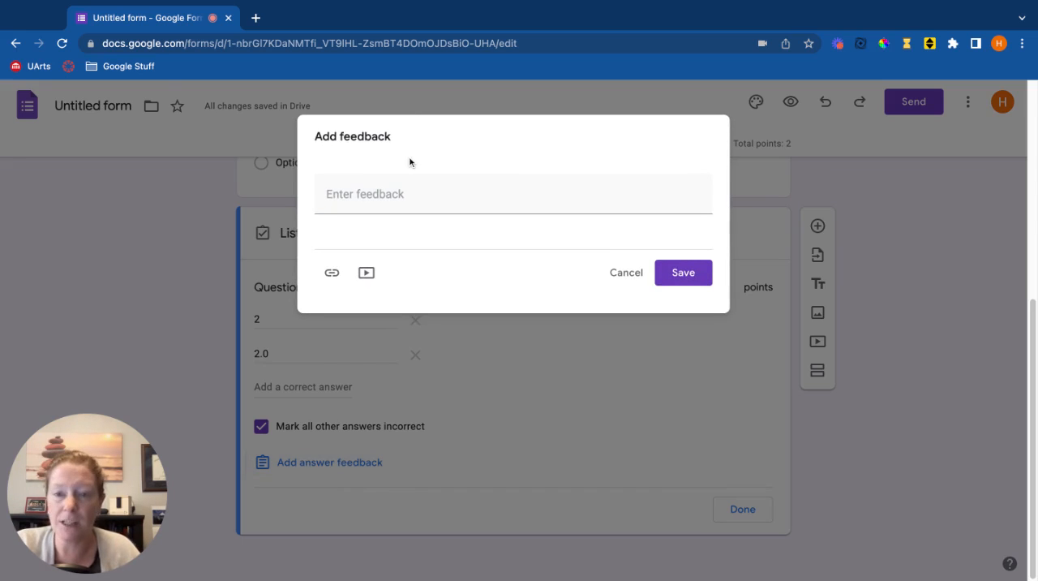
pyautogui.click(628, 274)
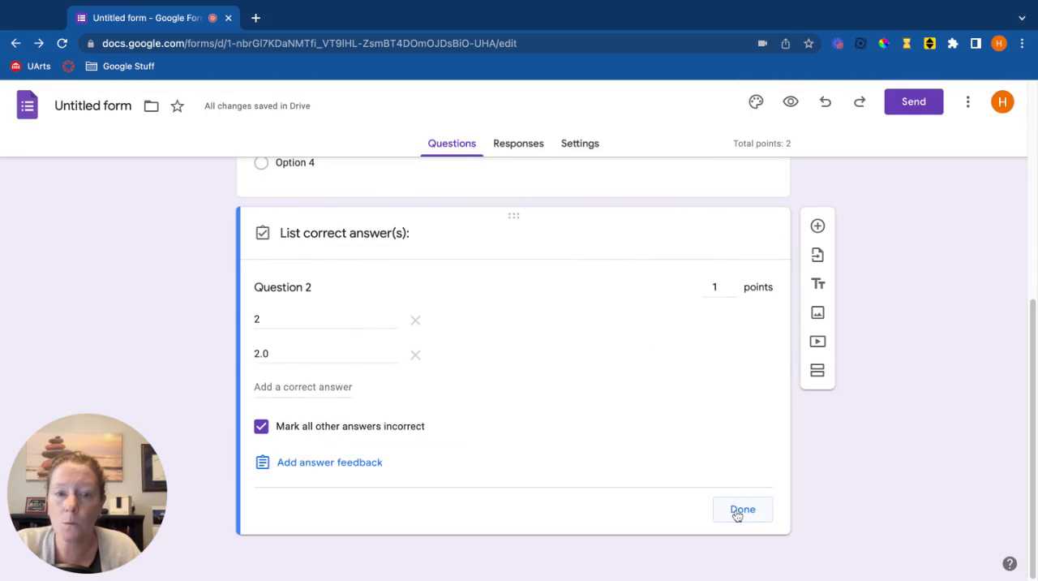
pyautogui.click(740, 511)
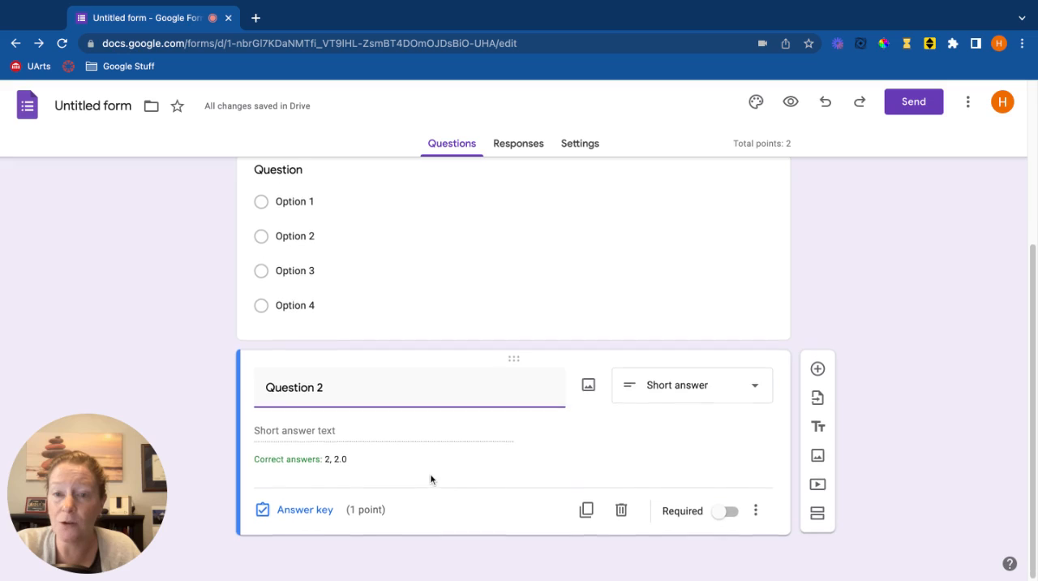
# Add response validation to Question 2 that requires a number greater than 1.
pyautogui.click(388, 426)
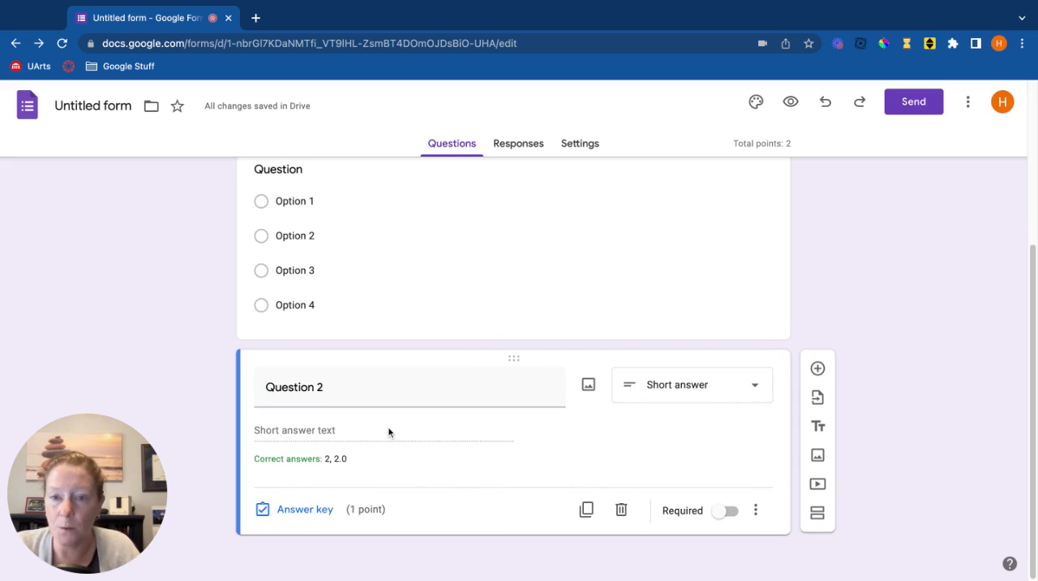
pyautogui.click(755, 509)
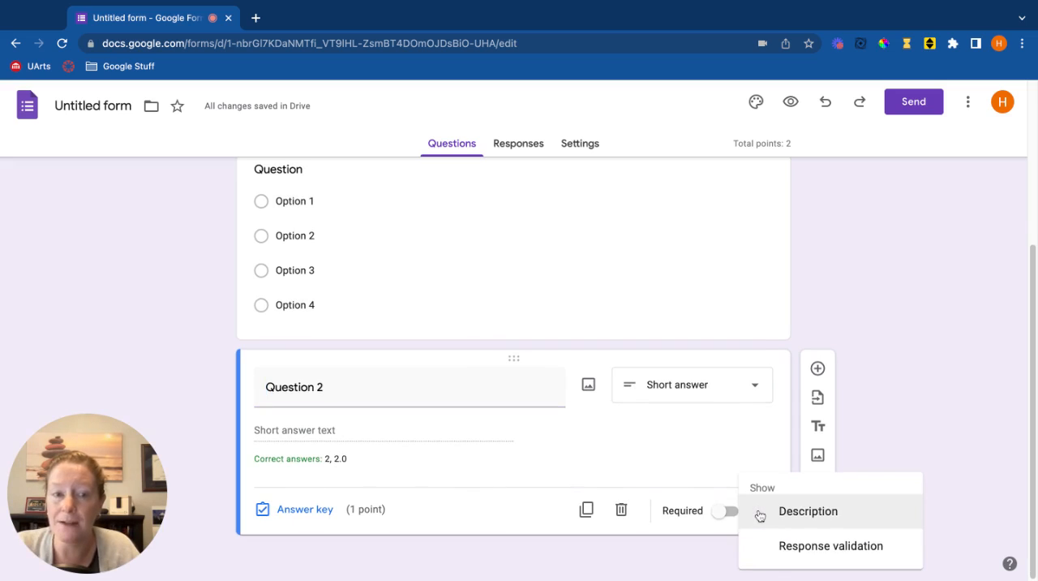
pyautogui.click(827, 550)
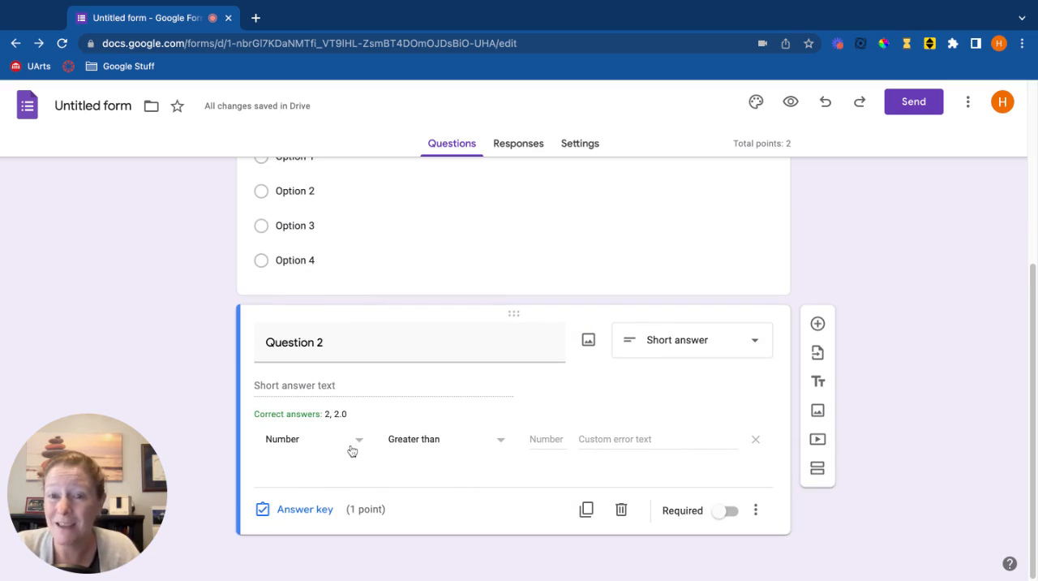
pyautogui.click(480, 440)
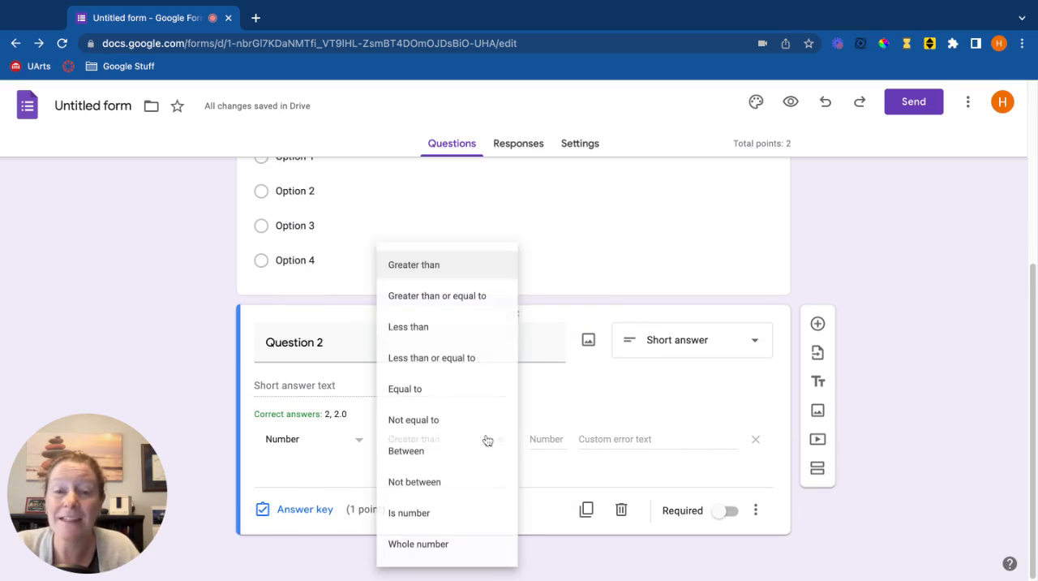
pyautogui.click(466, 265)
pyautogui.click(555, 430)
pyautogui.write('1')
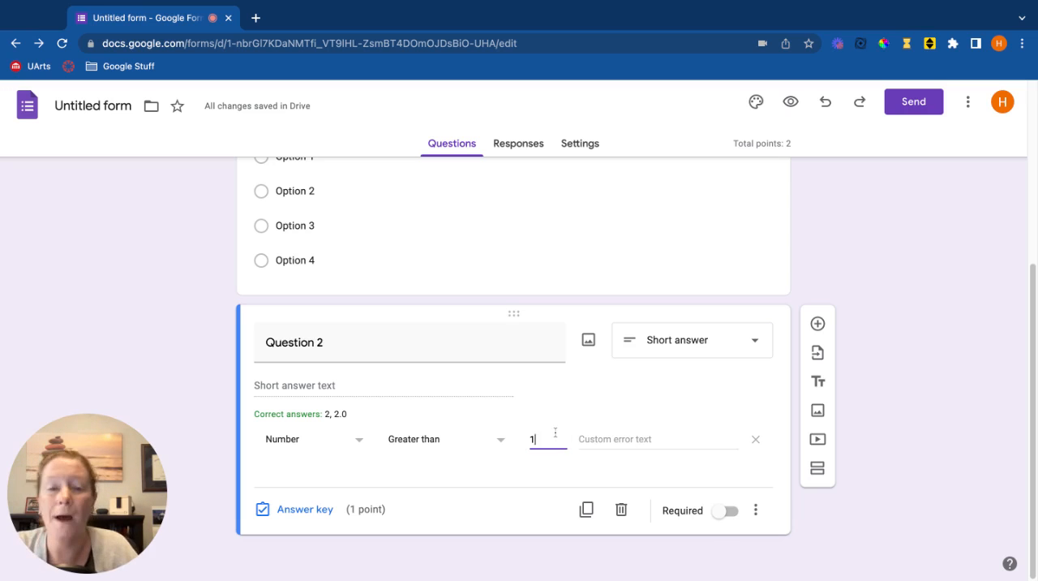
pyautogui.click(355, 443)
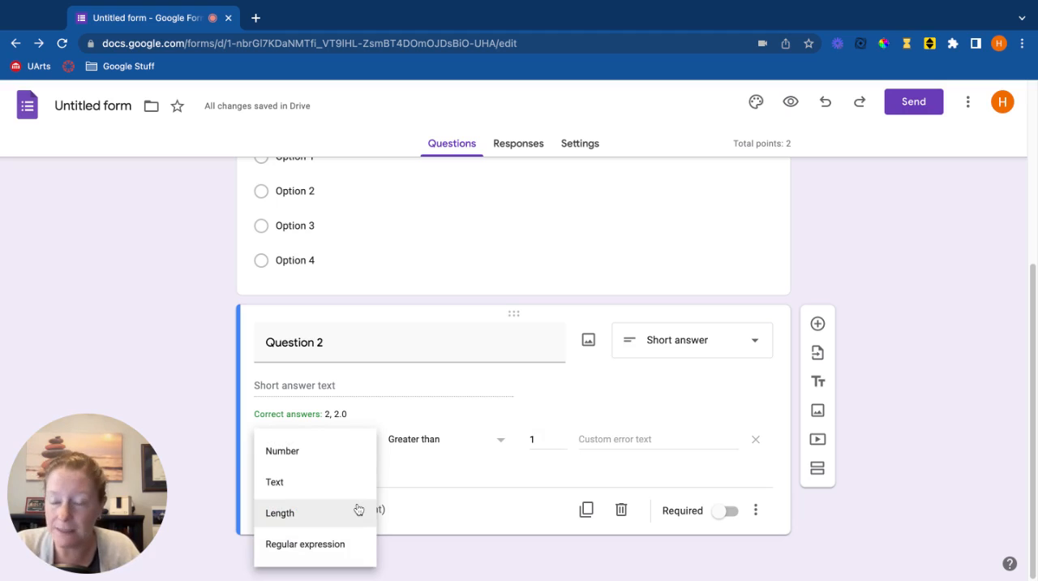
pyautogui.click(516, 512)
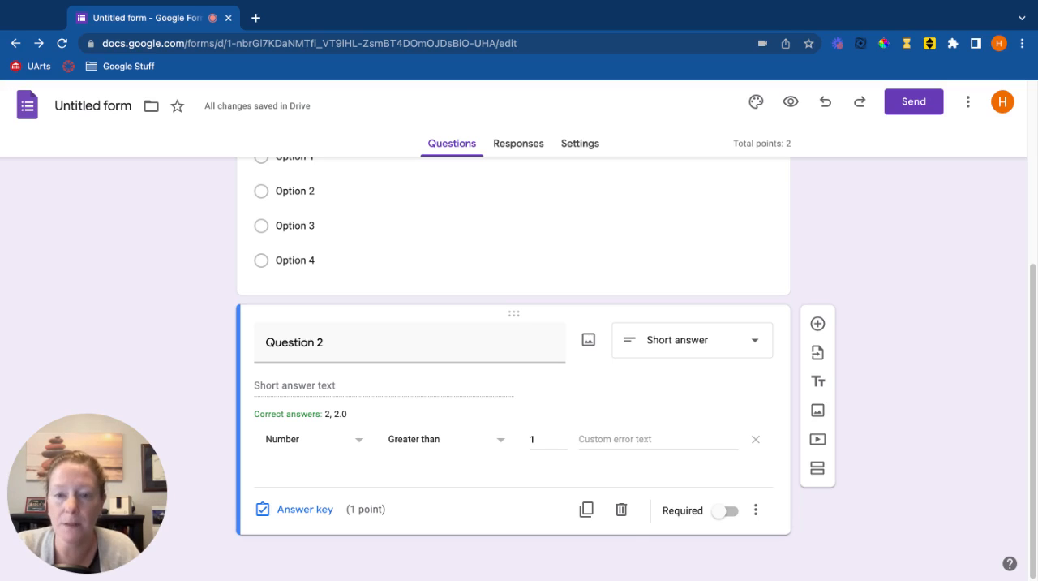
# Add an untitled multiple-choice question below Question 2 and review the available question types without changing its type.
pyautogui.click(818, 323)
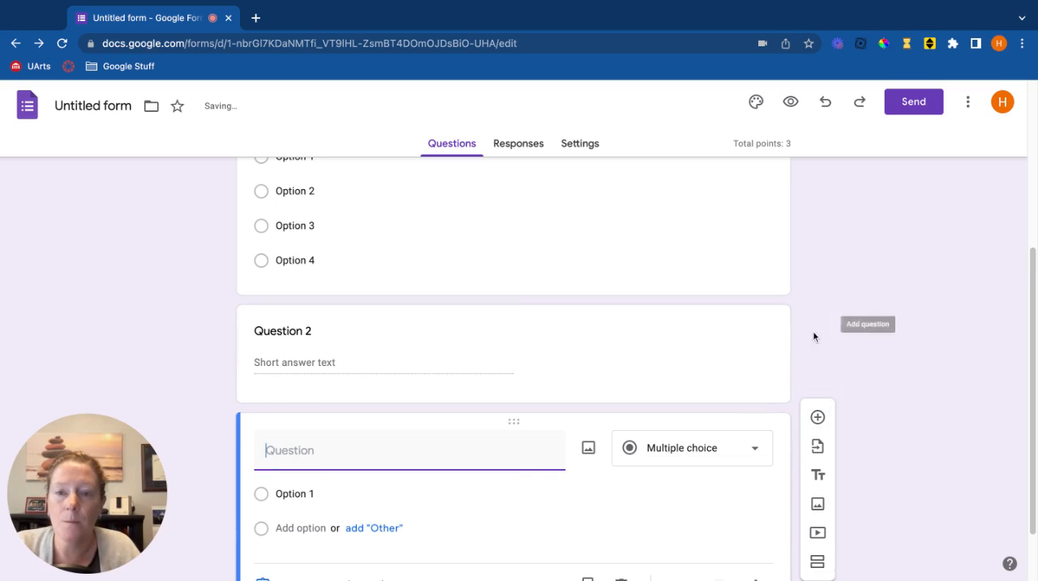
pyautogui.click(695, 457)
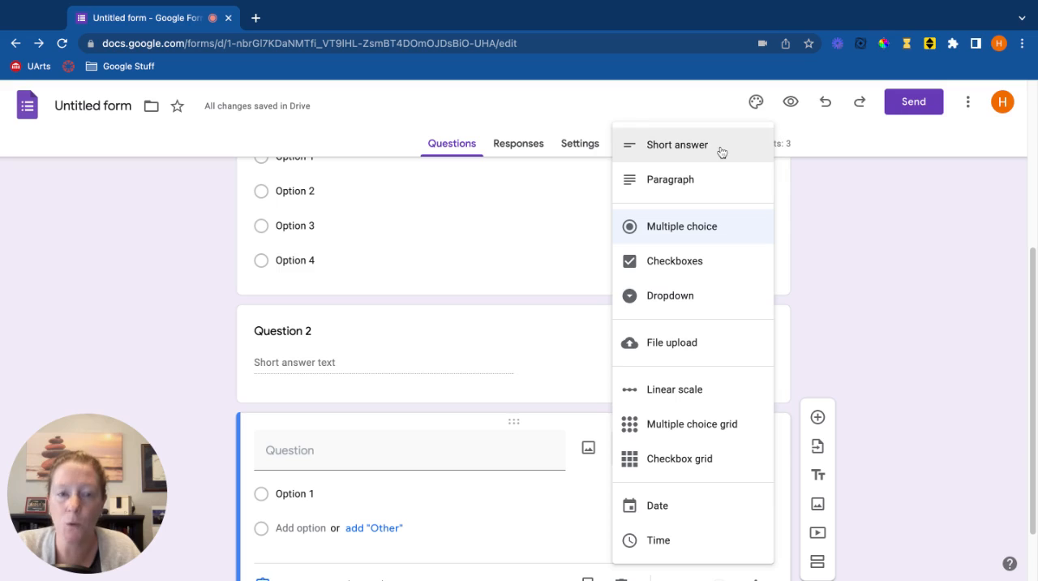
pyautogui.click(864, 308)
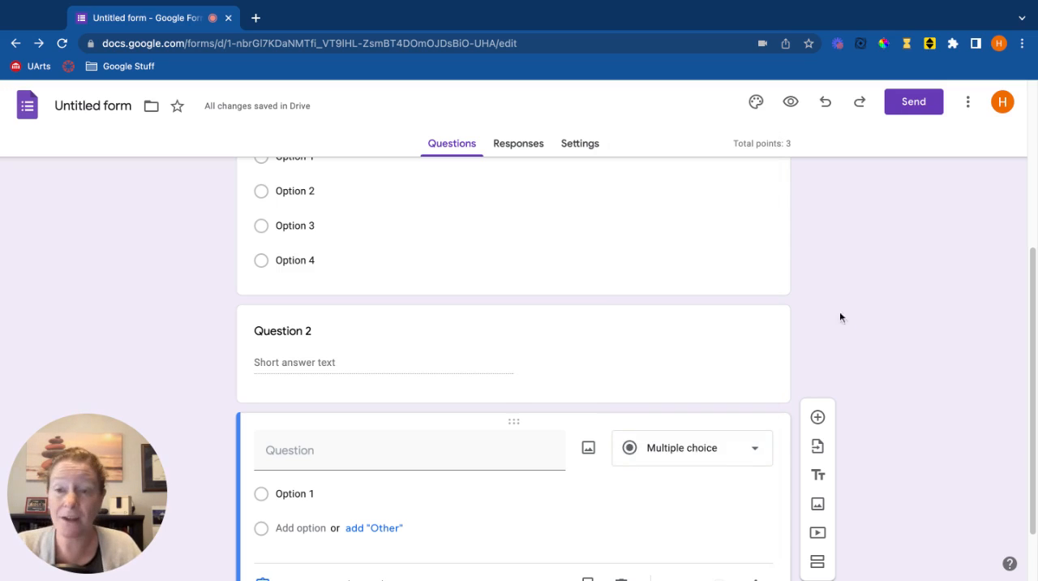
# Open the form's settings and review the quiz options through the Responses, Presentation and Defaults sections.
pyautogui.click(580, 147)
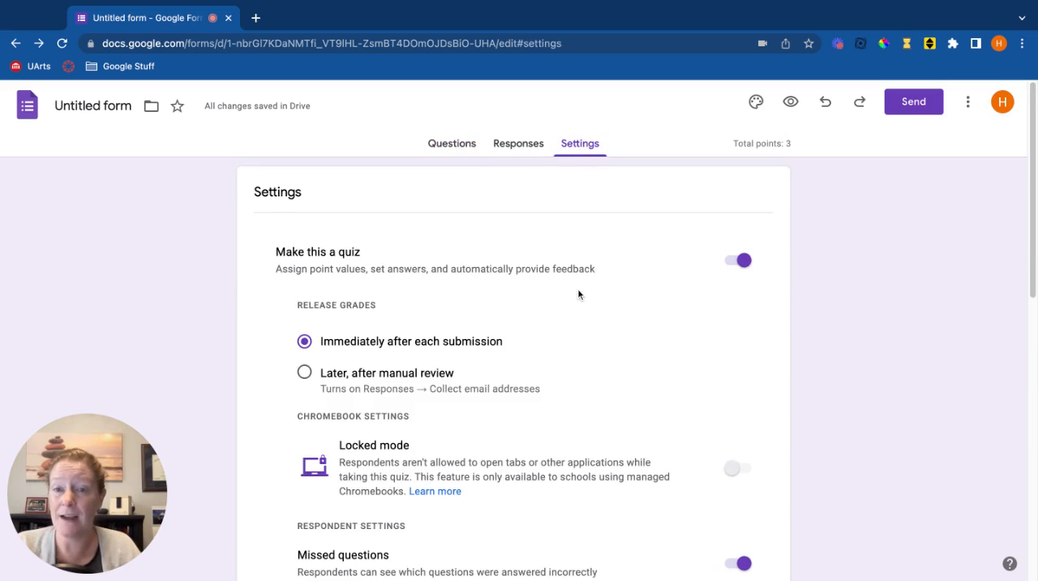
pyautogui.scroll(-10, 578, 294)
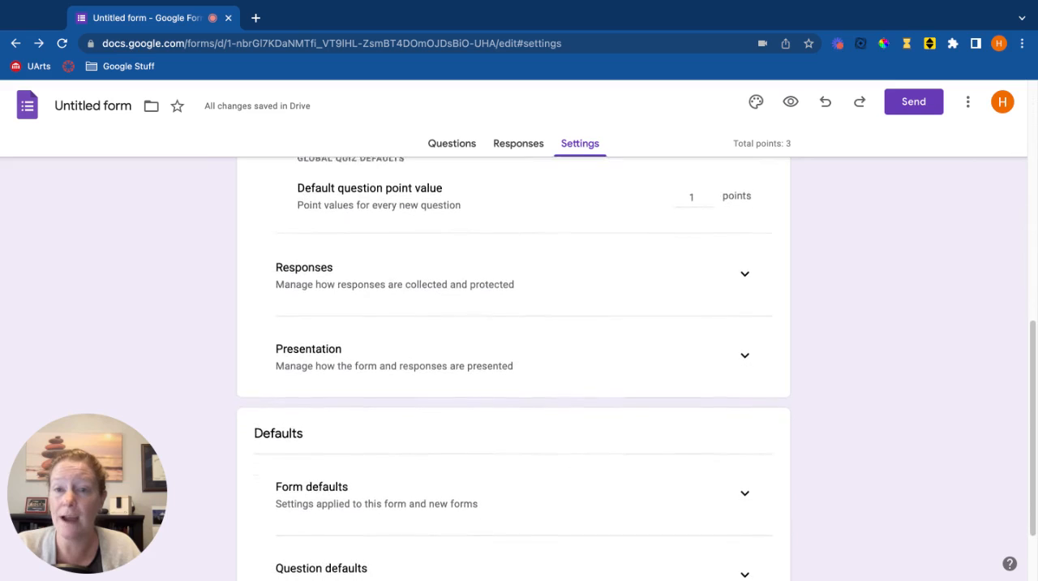
pyautogui.scroll(-2, 572, 370)
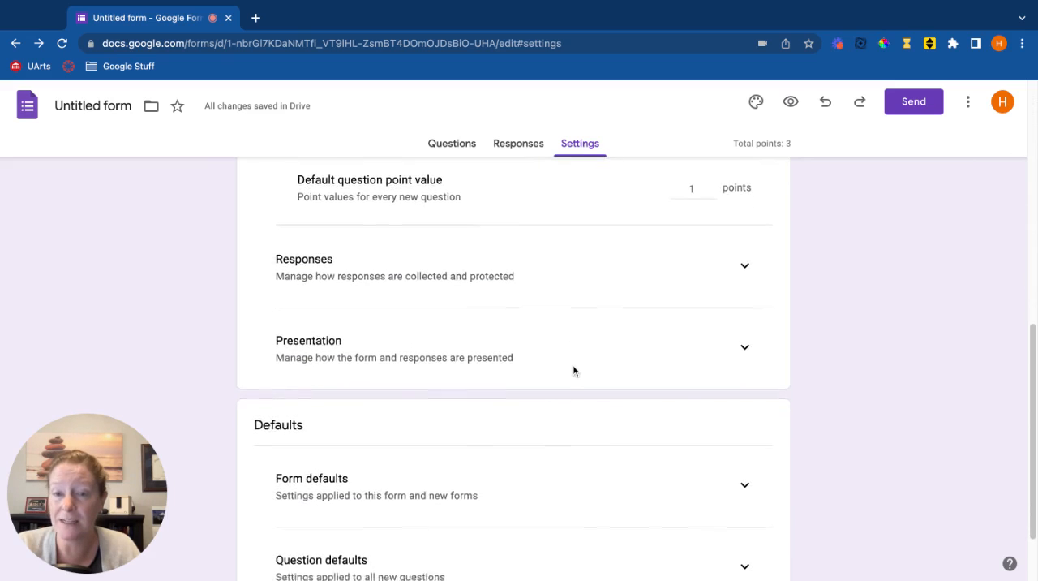